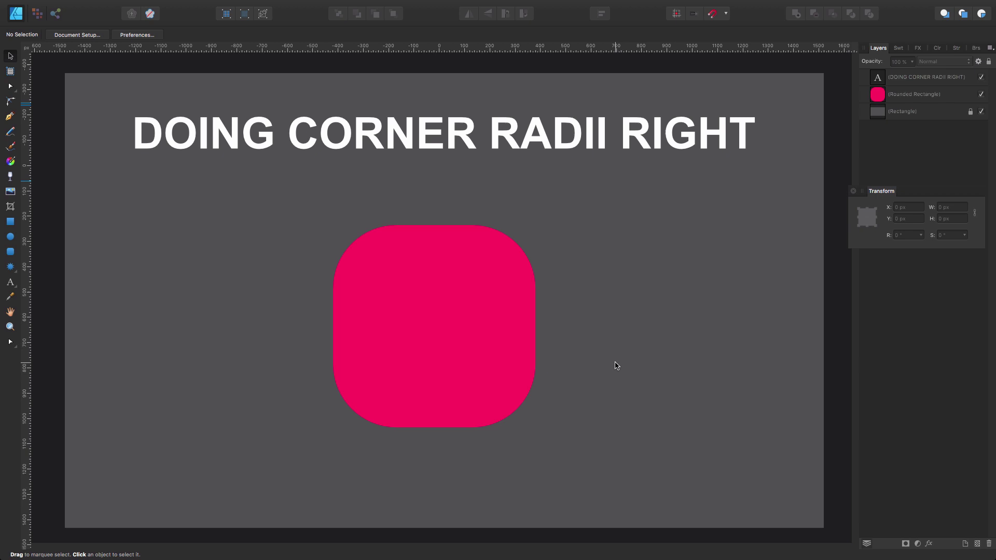
- Drag the pink 800 px rounded square to the left, keeping its 250 px corners in absolute sizes
click(458, 300)
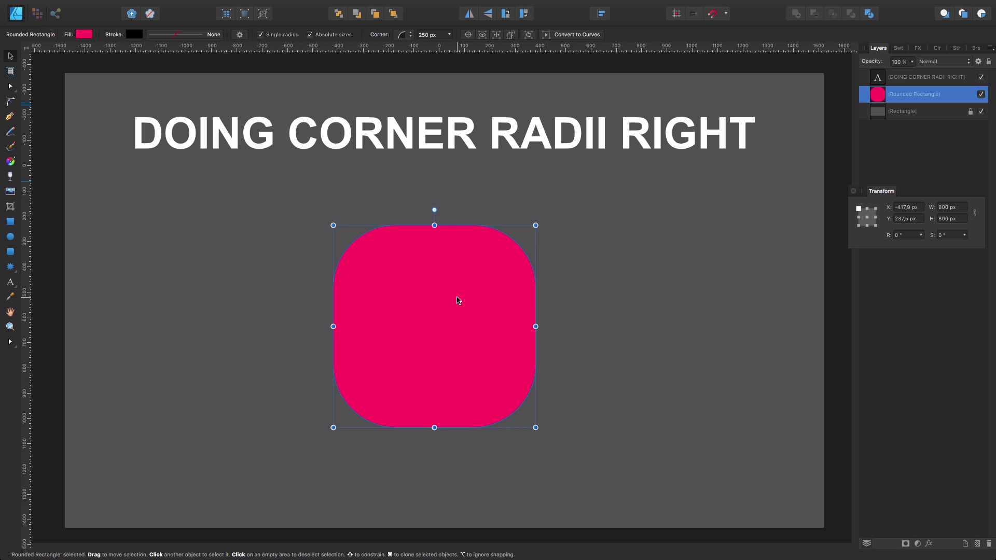
drag(458, 300, 324, 291)
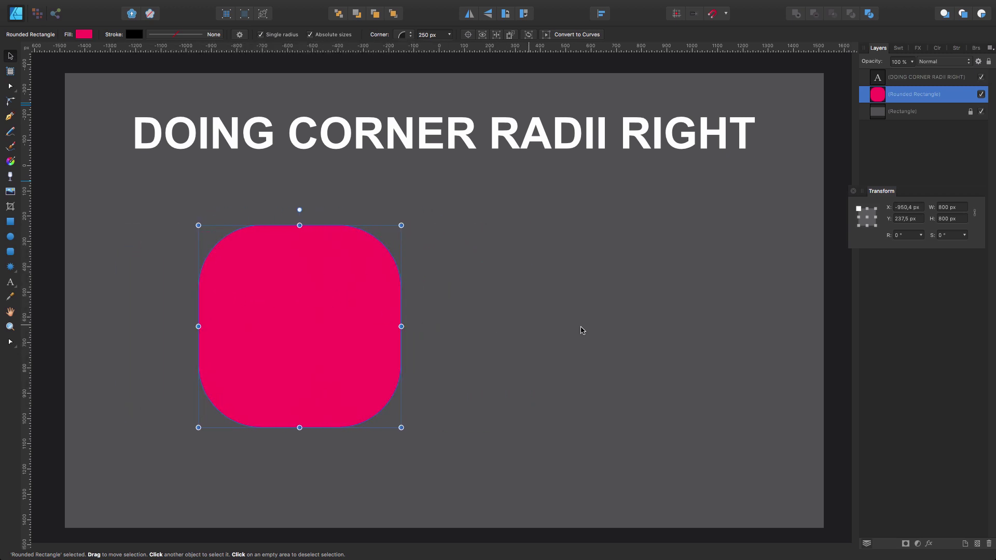
drag(913, 196, 281, 161)
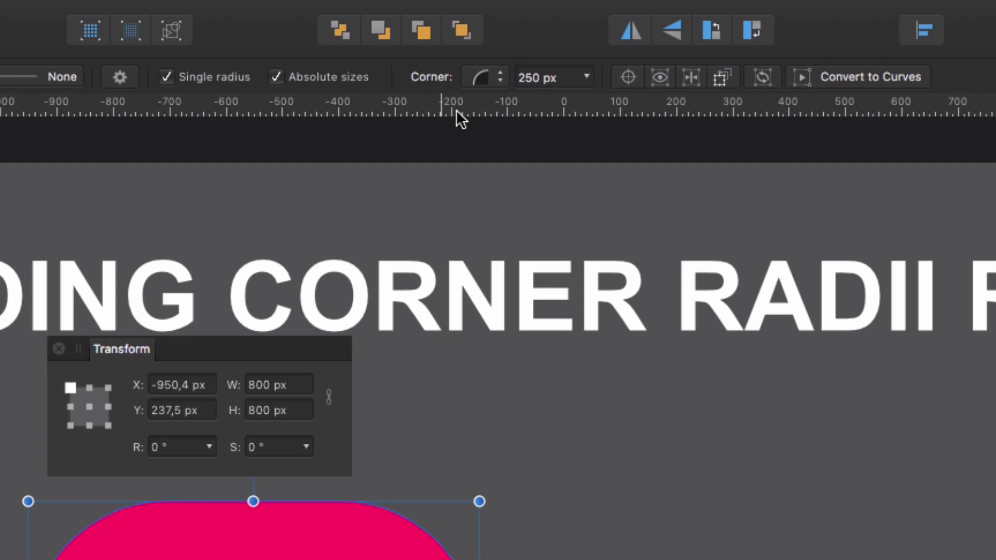
click(276, 77)
click(275, 79)
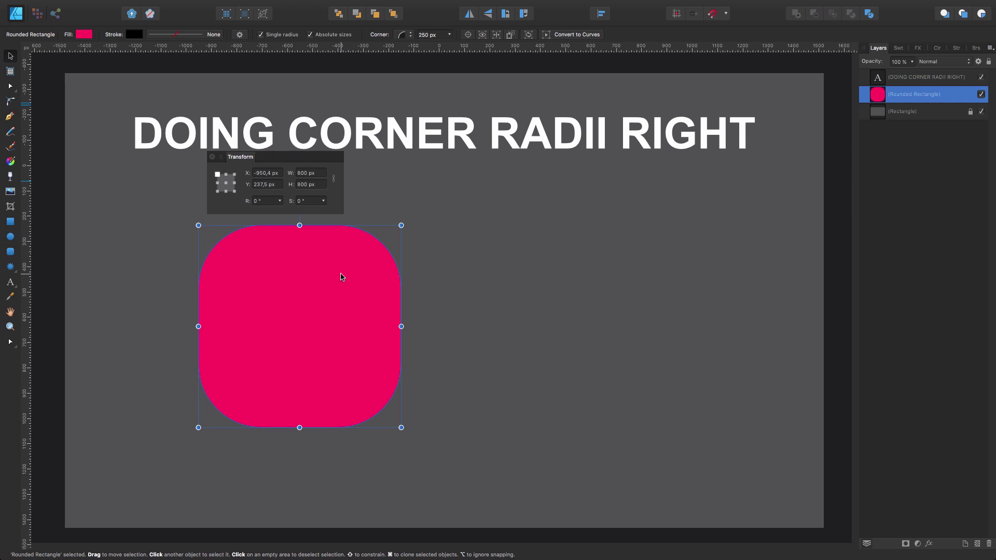
- Duplicate the pink square, scale the copy to about 719 px around its centre, and fill it yellow
key(super+j)
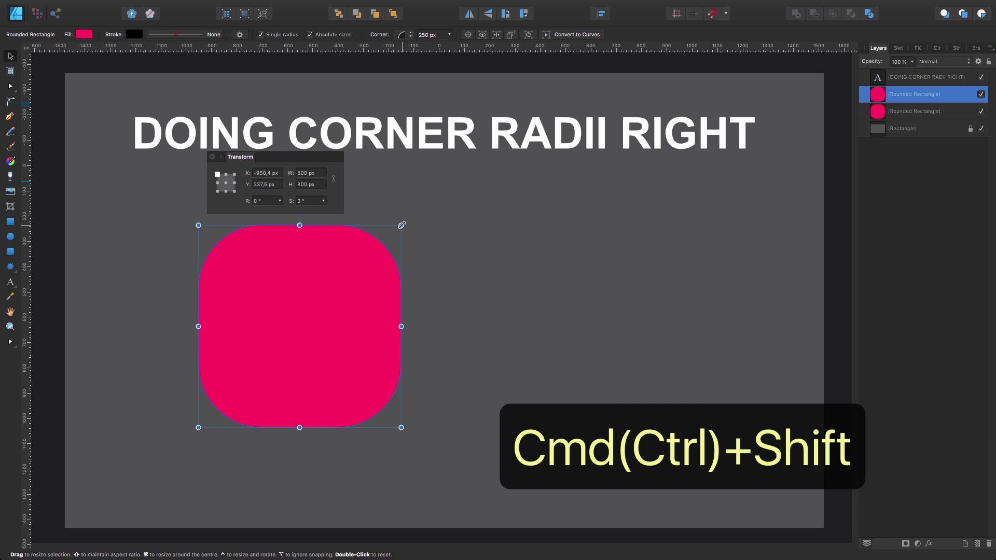
drag(402, 225, 404, 224)
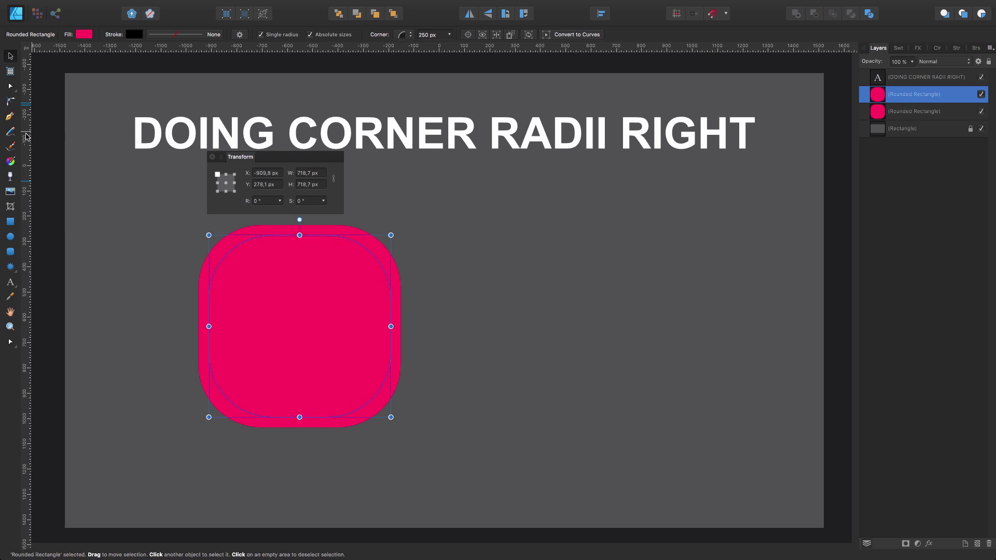
click(85, 34)
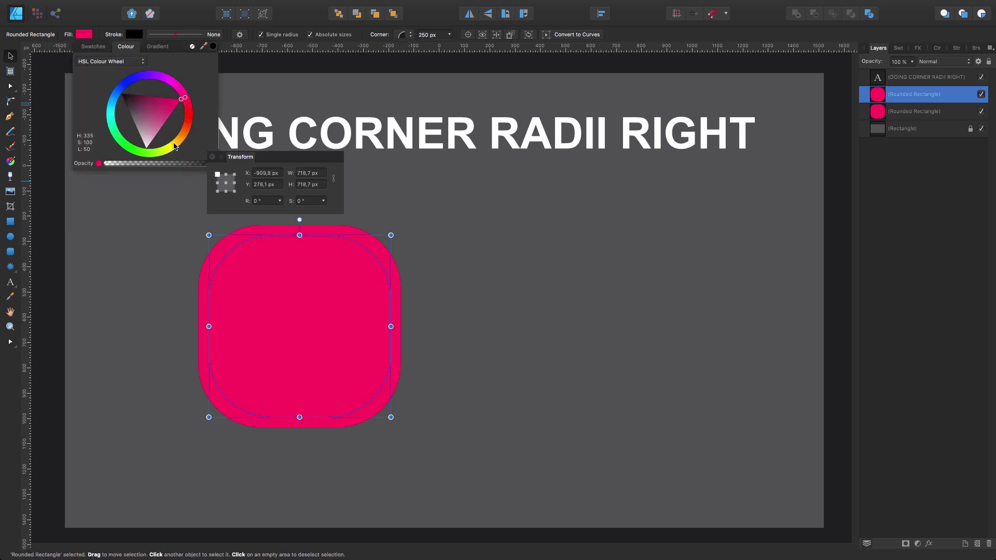
click(175, 147)
click(513, 310)
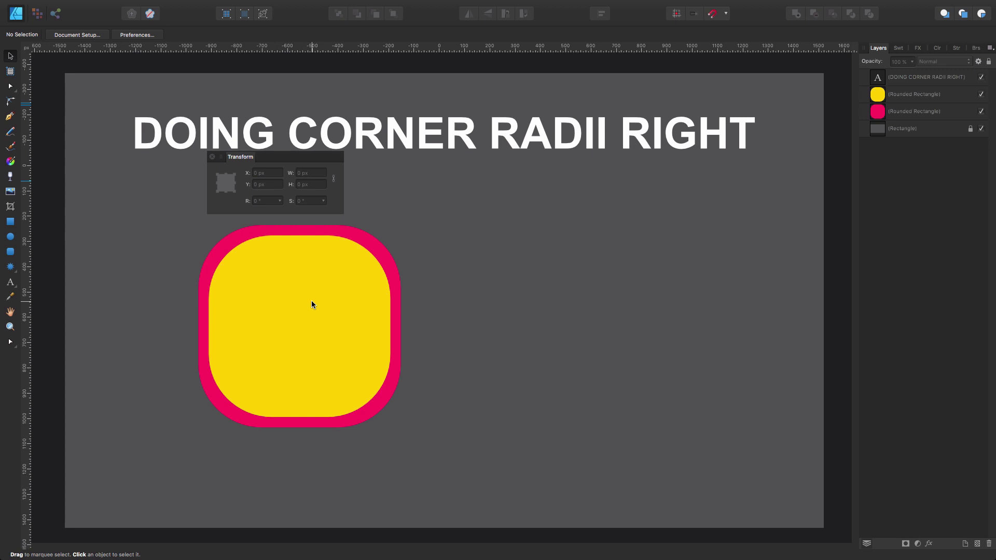
- Scale the yellow inner square down to 696.5 × 696.5 px about its centre
click(286, 315)
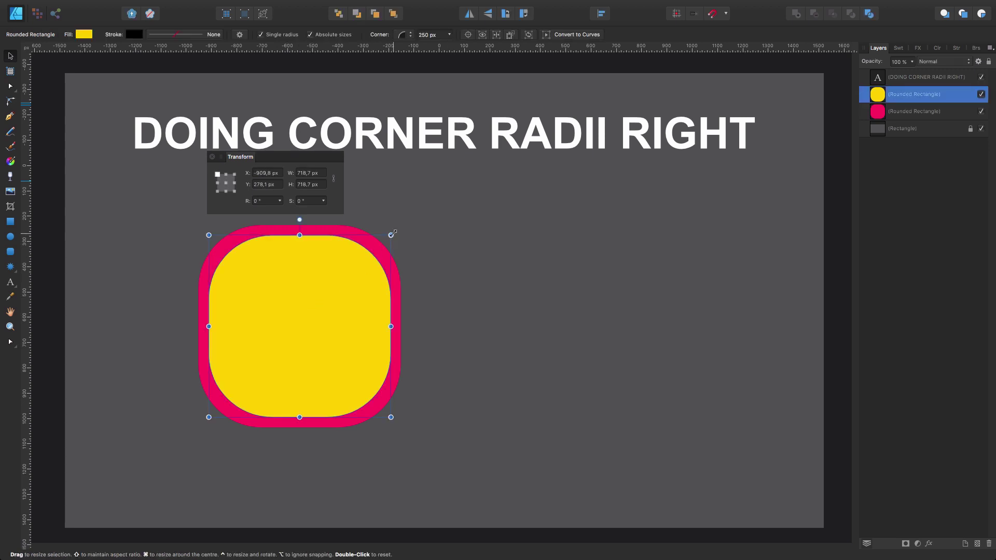
drag(391, 234, 388, 236)
click(486, 268)
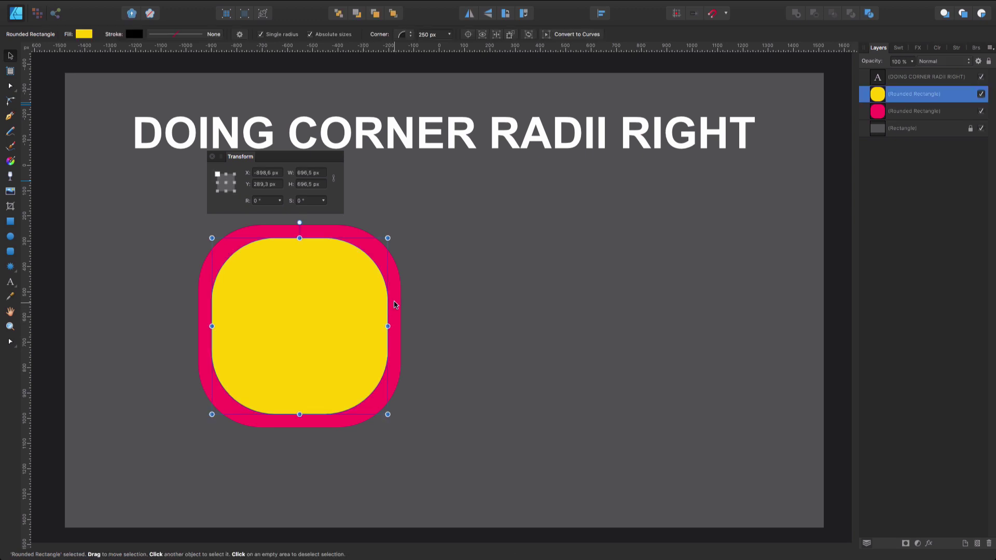
- Duplicate both the pink and yellow squares and place the copy to the right
shift+click(396, 304)
key(super+j)
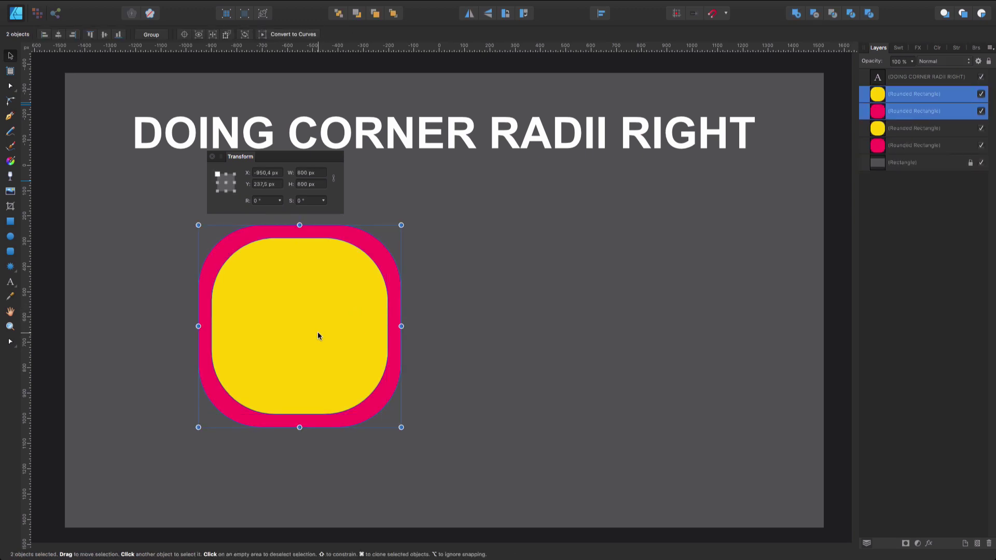
drag(317, 331, 551, 337)
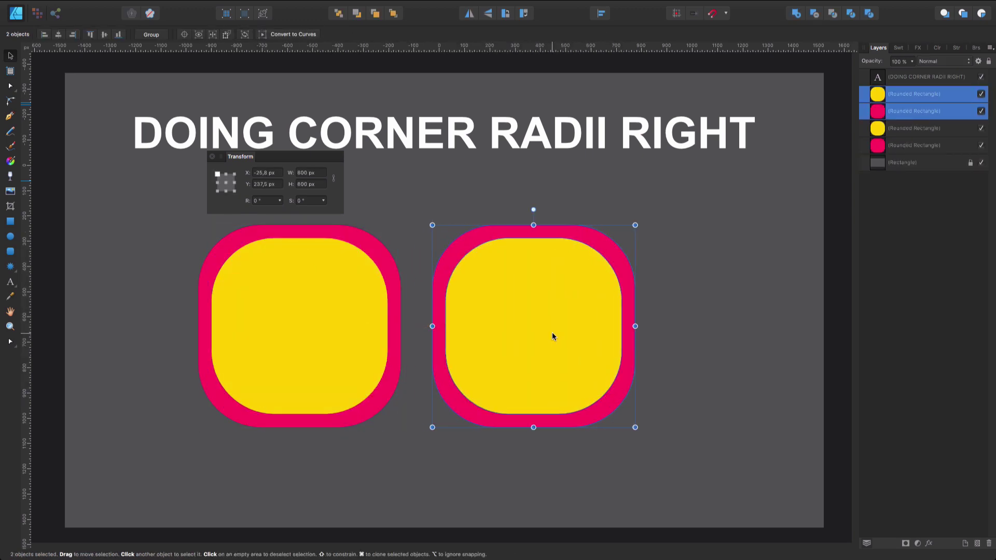
click(717, 325)
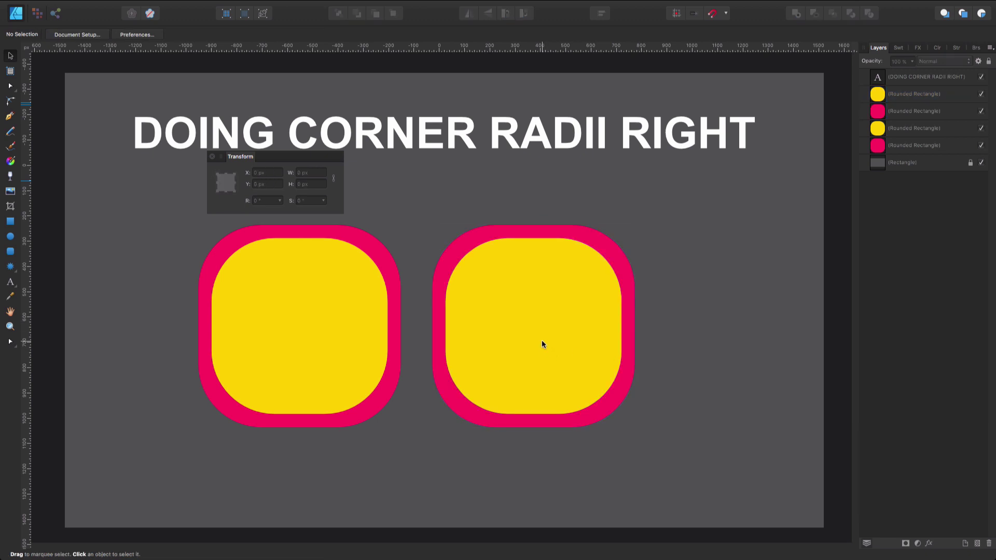
- Move the ruler origin near the squares and zoom in on their top corners
drag(25, 48, 170, 226)
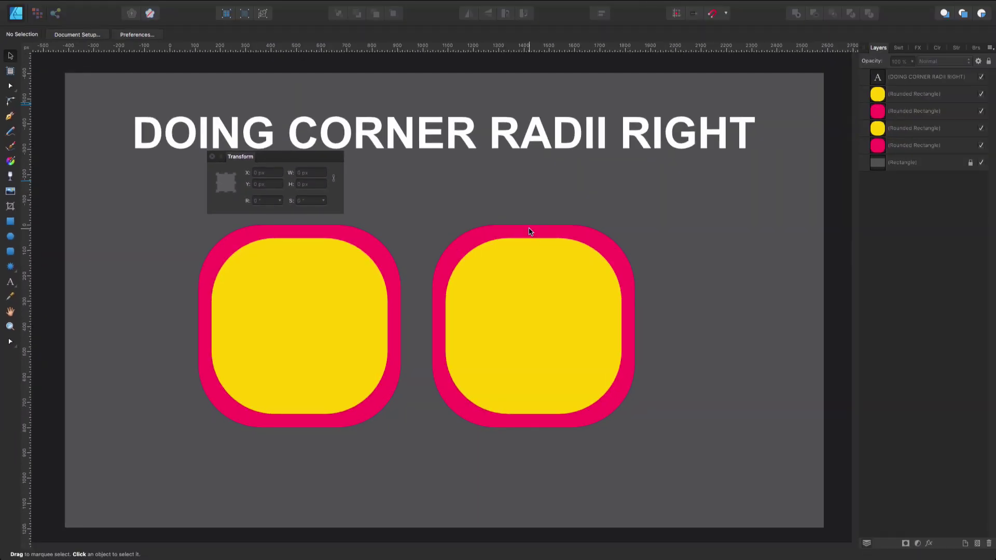
key(z)
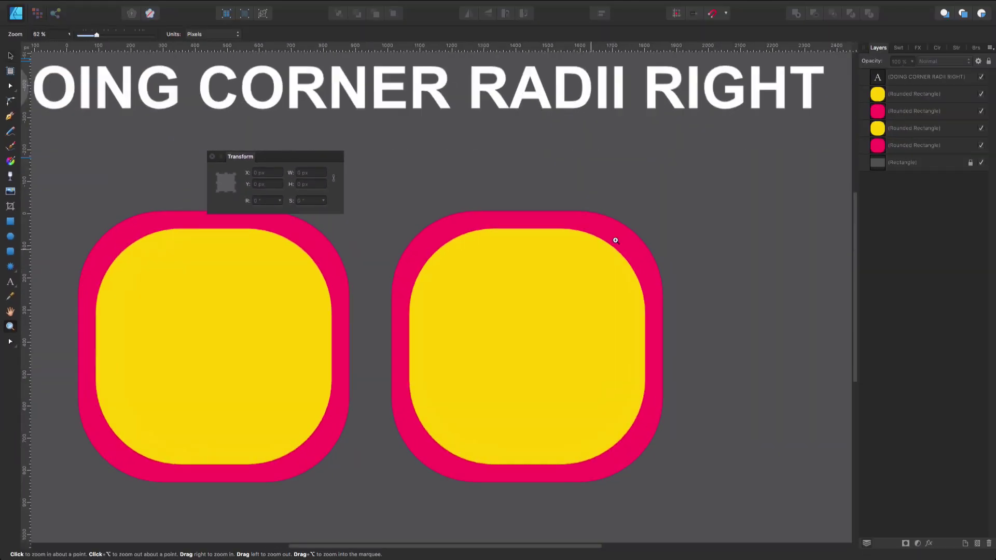
drag(489, 275, 618, 205)
drag(271, 151, 175, 61)
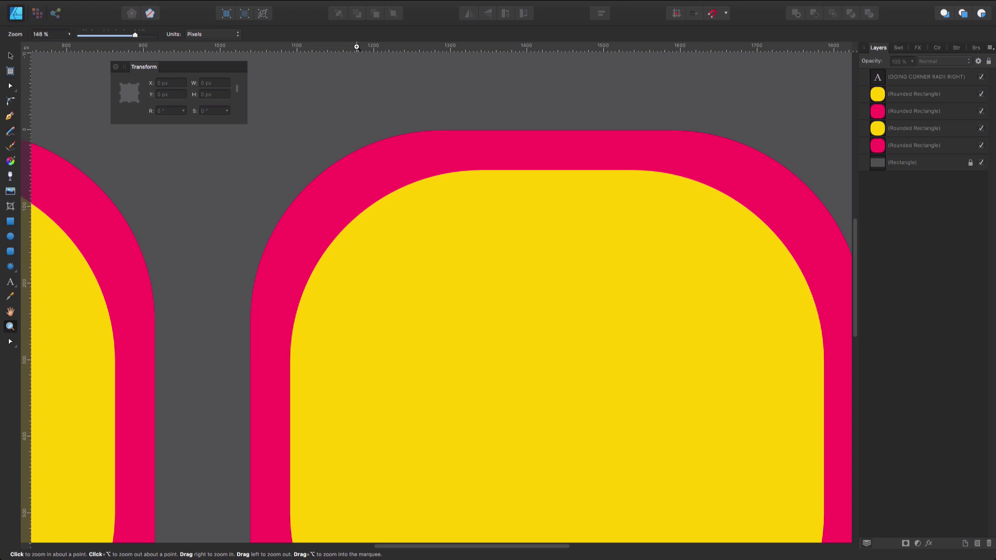
key(v)
drag(357, 47, 25, 172)
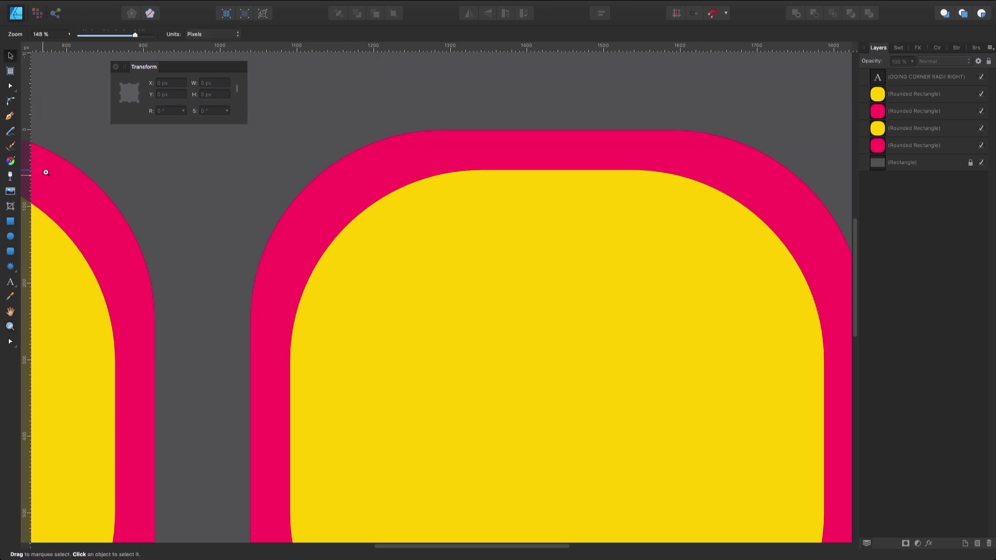
- Zoom in closely to compare the corner curves, then fit the whole page in view
key(z)
click(171, 178)
click(163, 182)
click(160, 180)
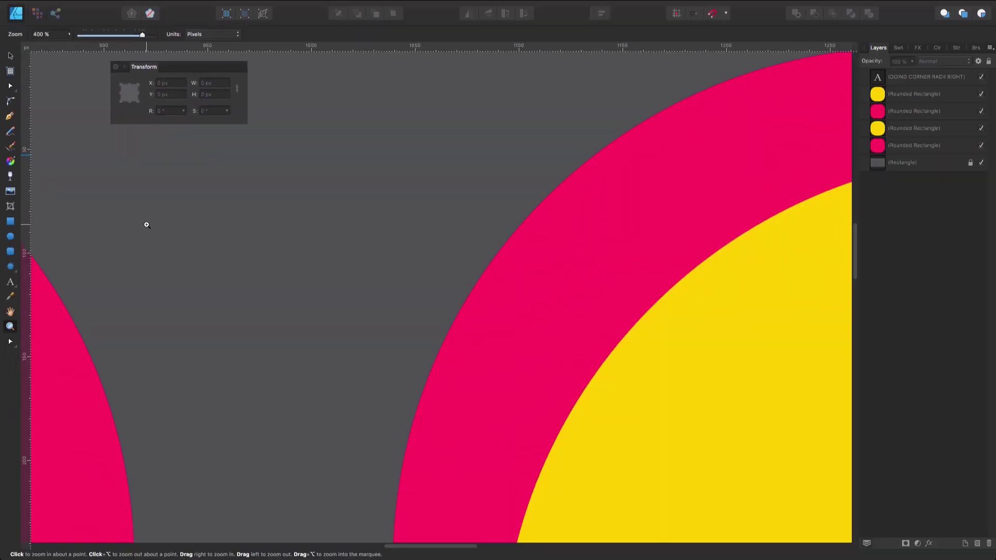
key(super+0)
key(v)
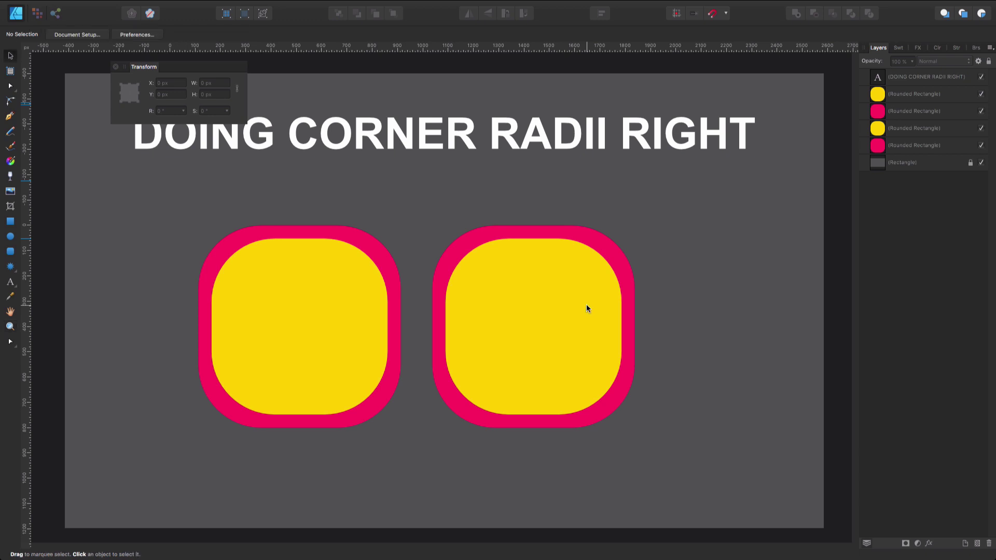
click(605, 245)
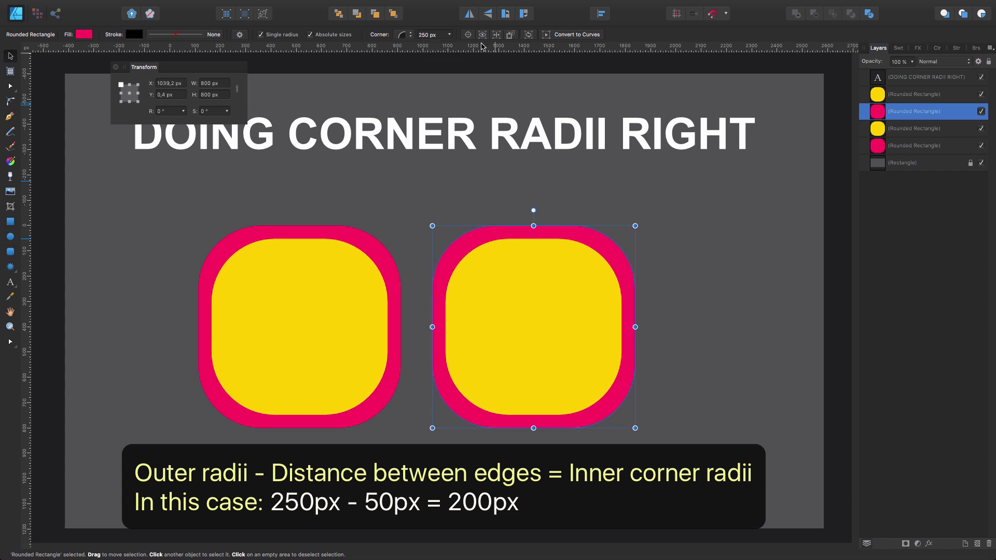
key(Escape)
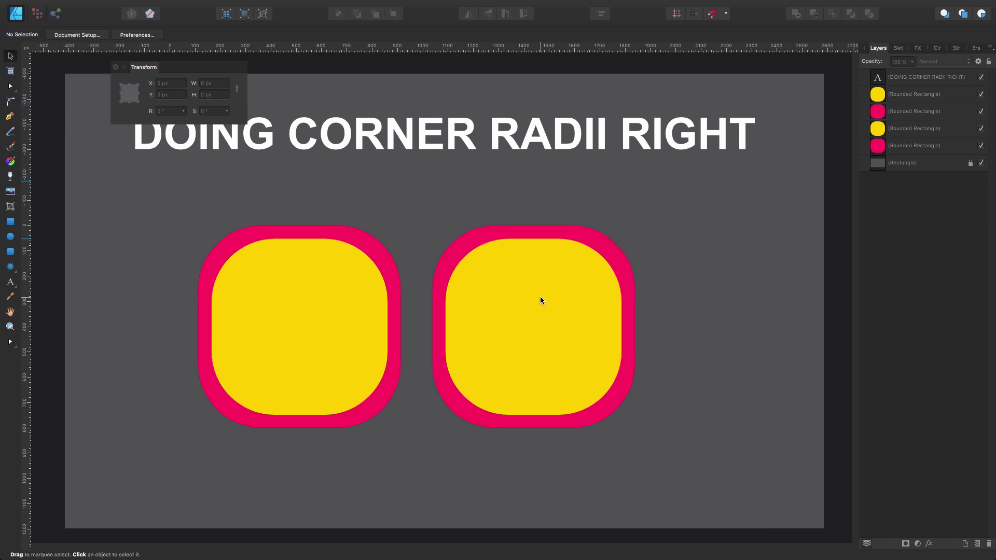
- Change the right yellow square's corner radius from 250 px to 200 px
click(541, 294)
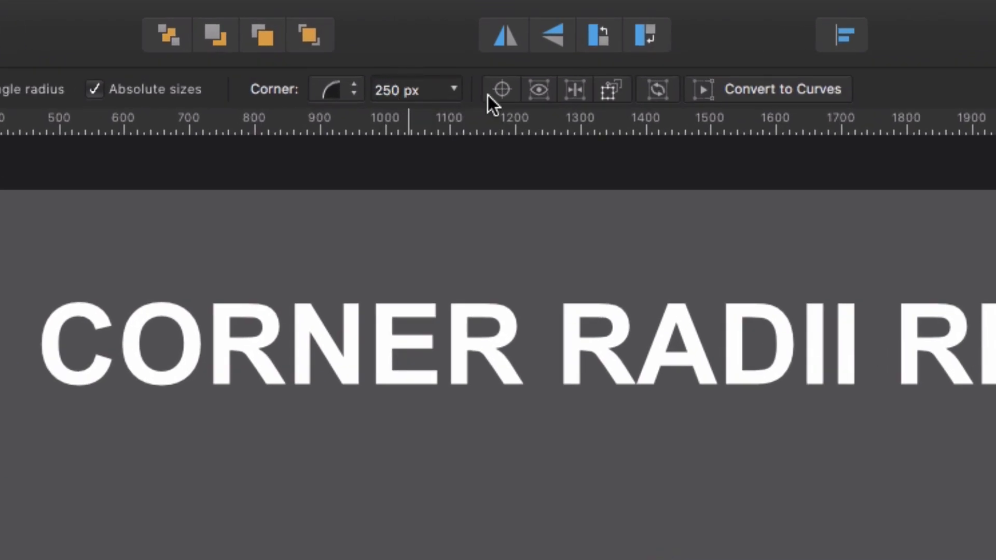
click(392, 90)
key(BackSpace)
text(0)
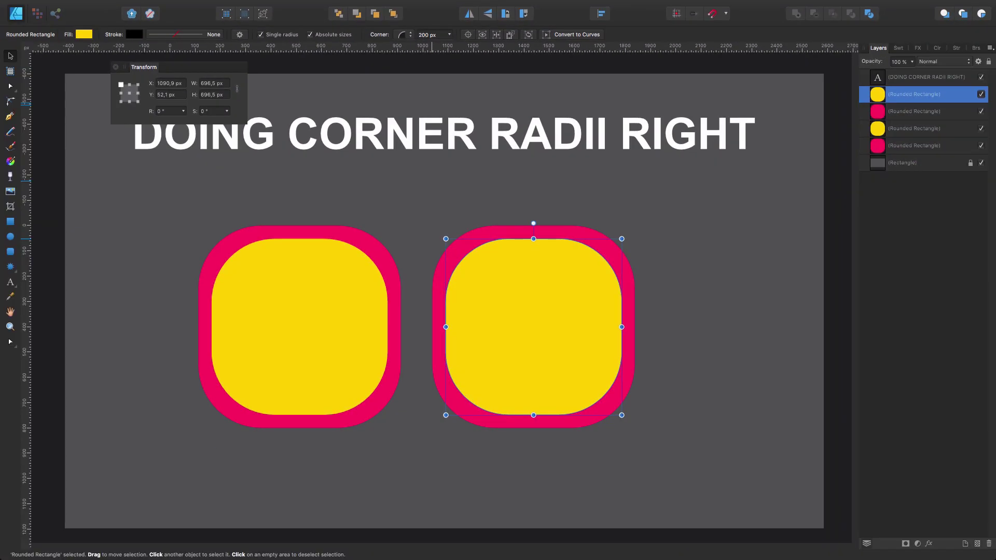
key(Return)
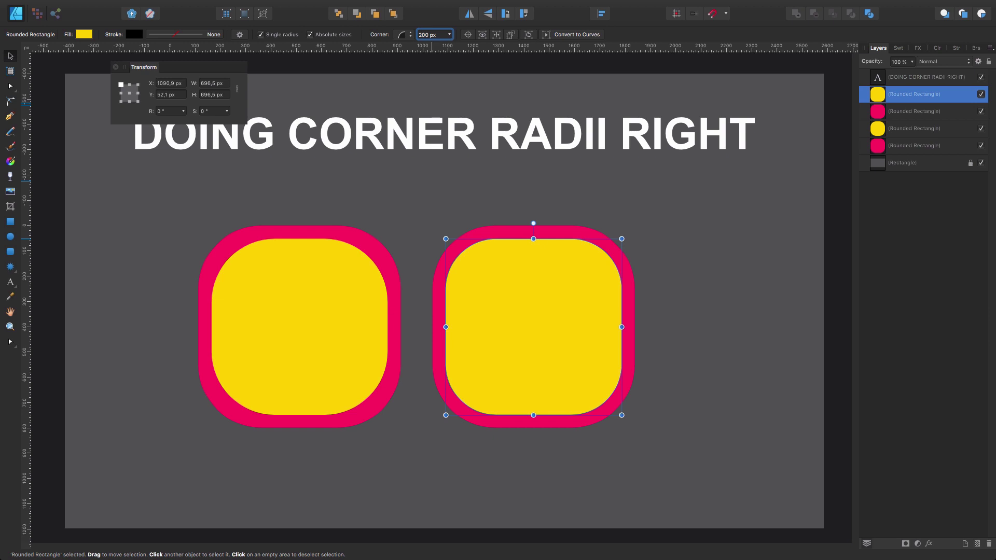
click(703, 217)
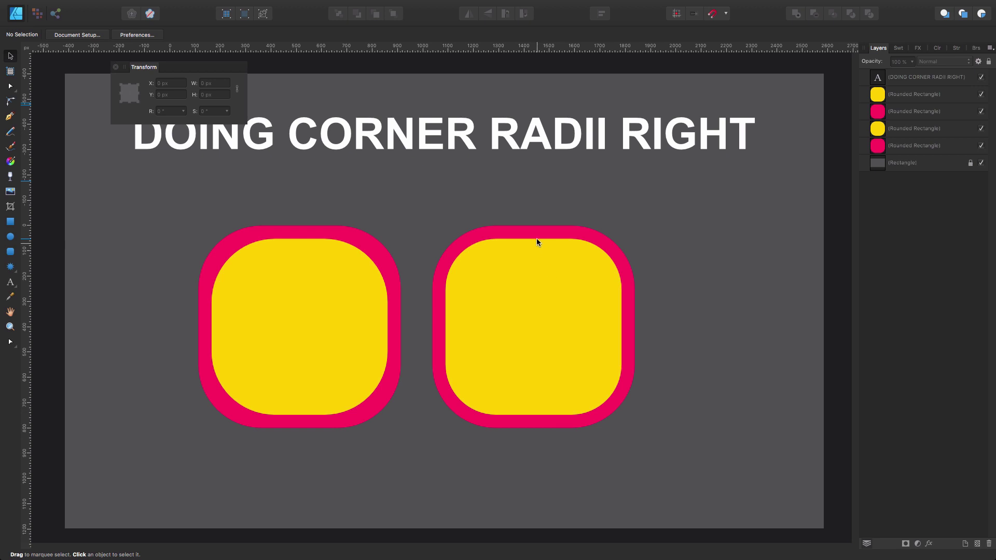
key(x)
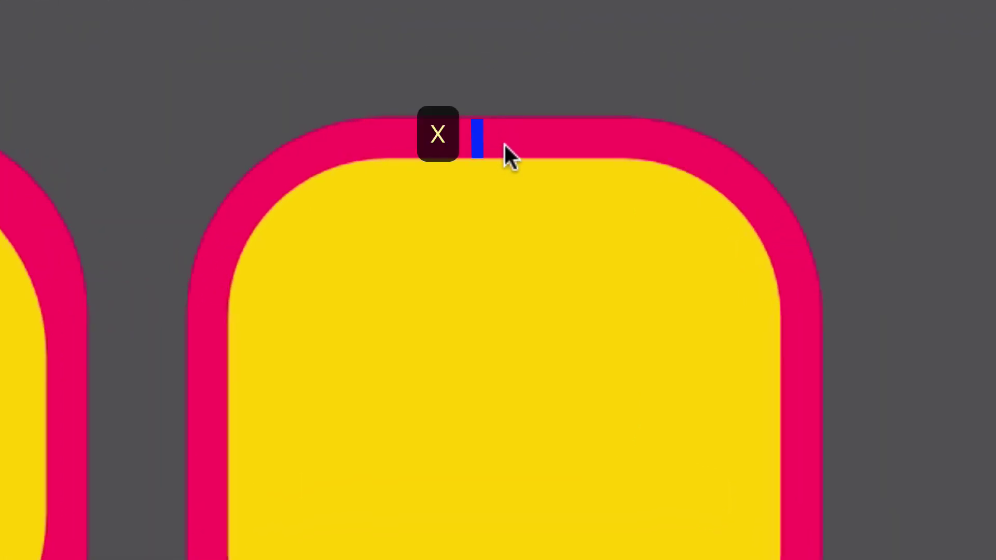
key(y)
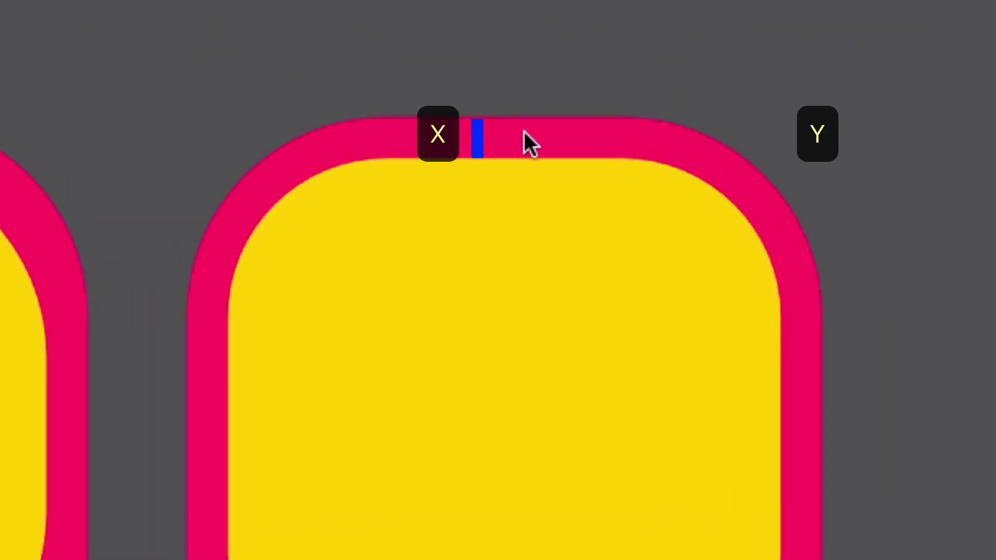
click(672, 146)
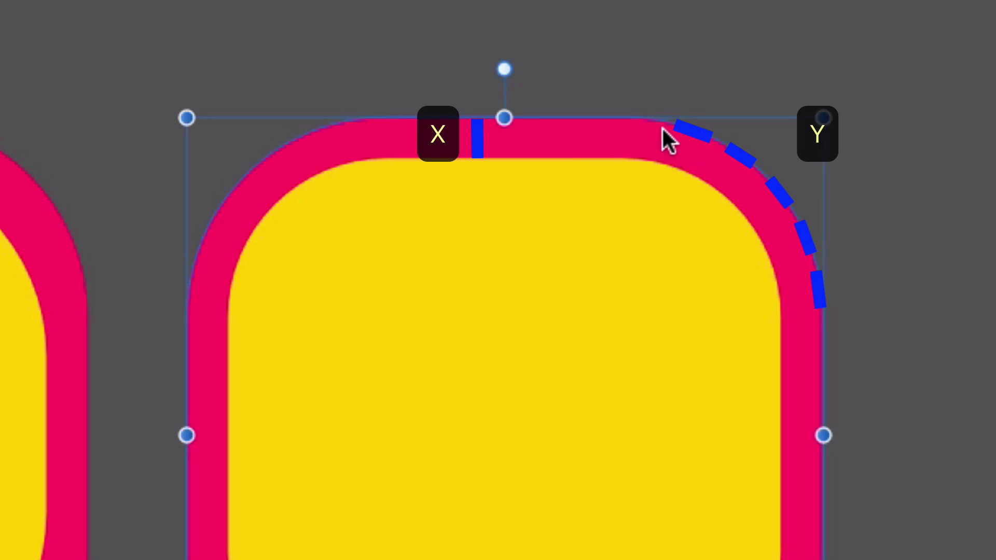